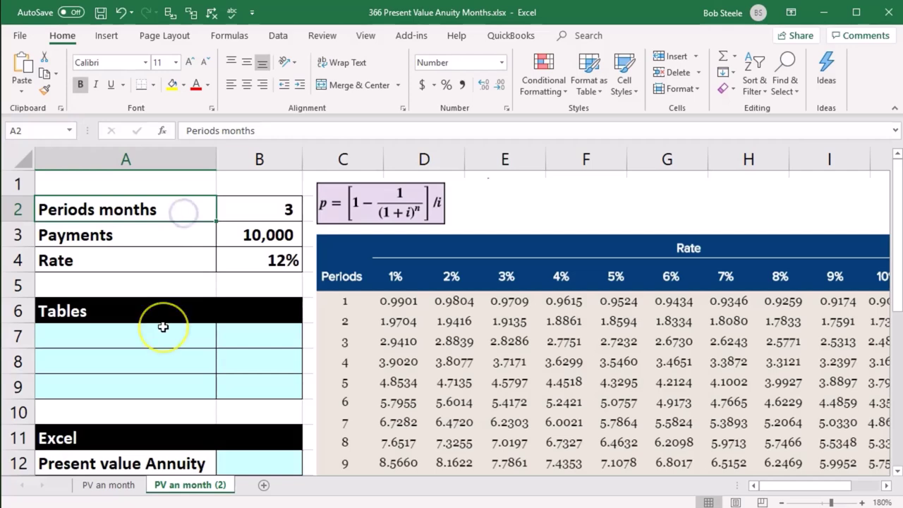
- Examine the periods, payments and rate inputs alongside the annuity table's period rows and rate columns
key(Right)
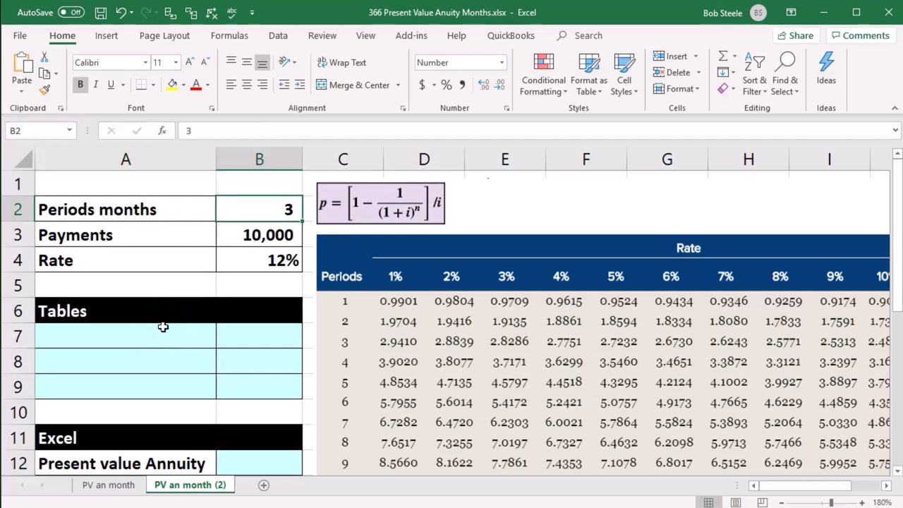
key(Down)
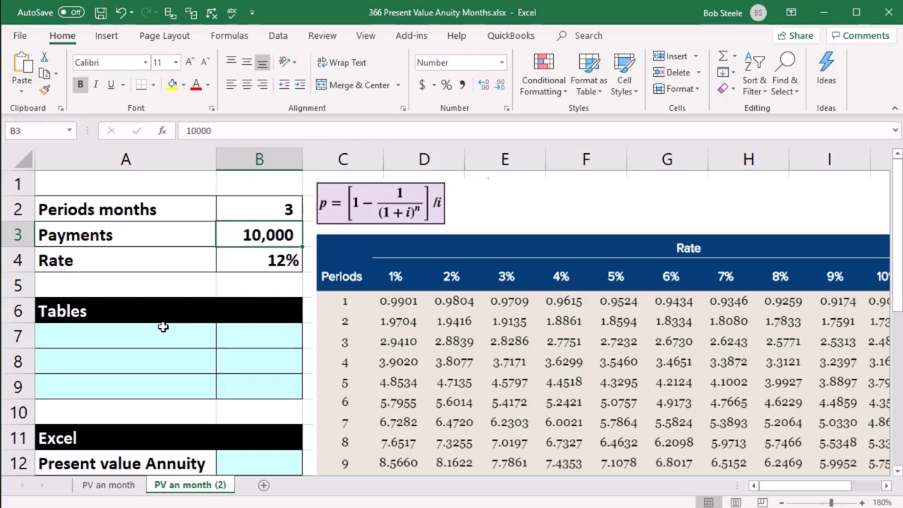
key(Down)
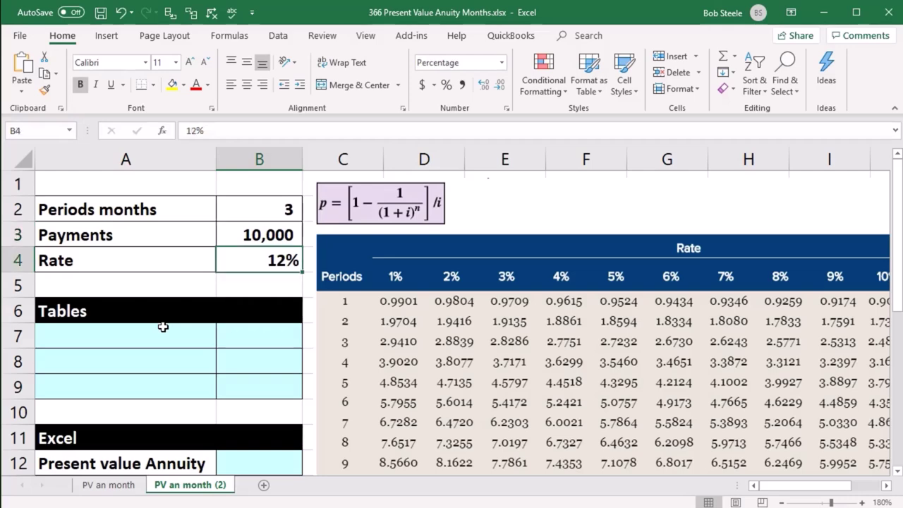
click(380, 322)
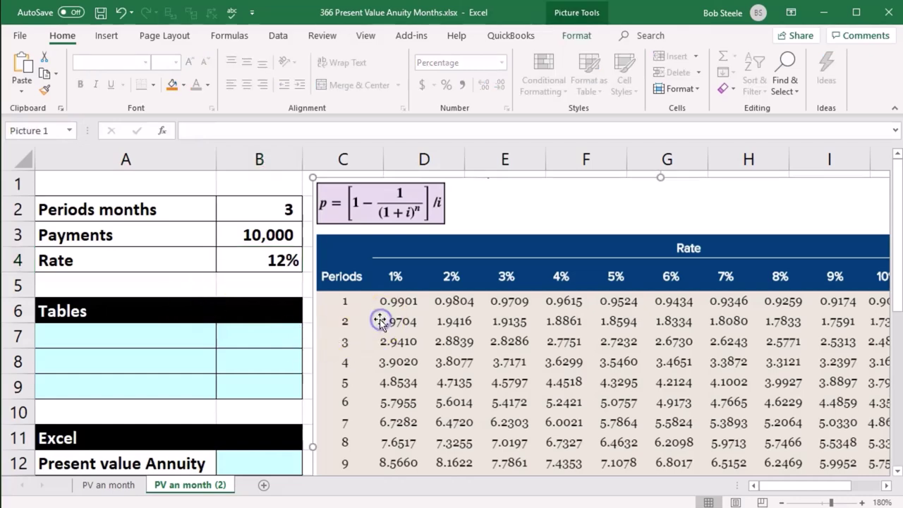
click(229, 363)
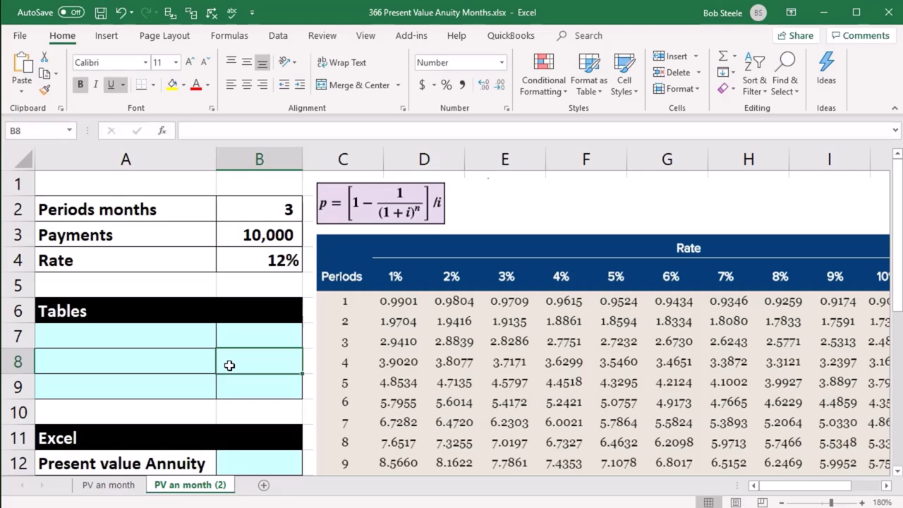
click(381, 356)
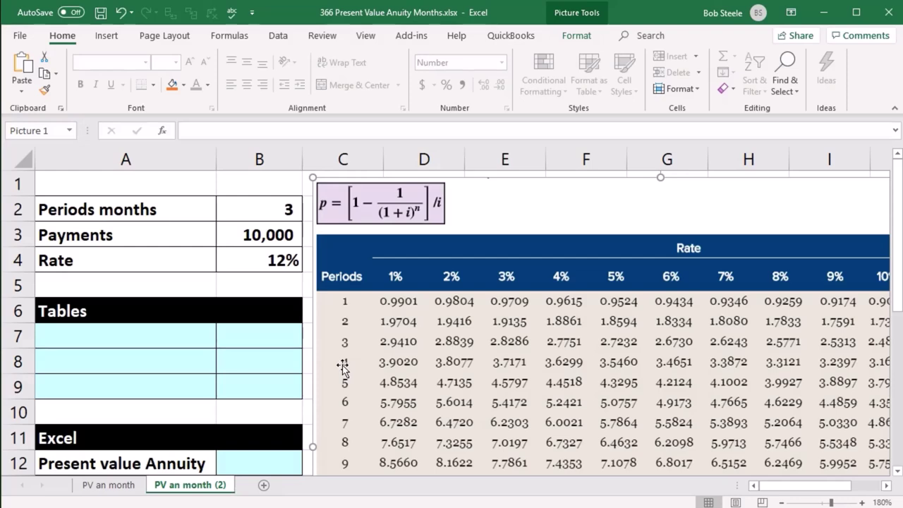
click(622, 254)
click(358, 389)
click(282, 261)
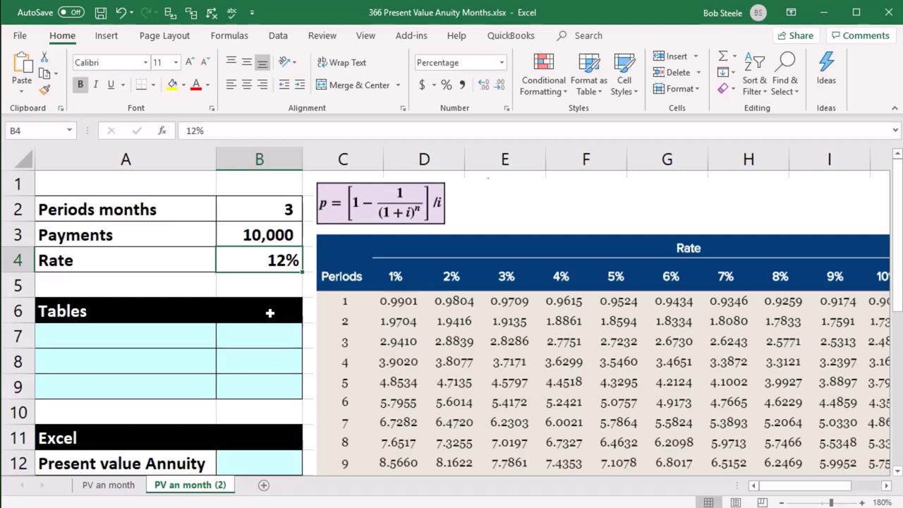
click(449, 258)
click(450, 279)
click(120, 356)
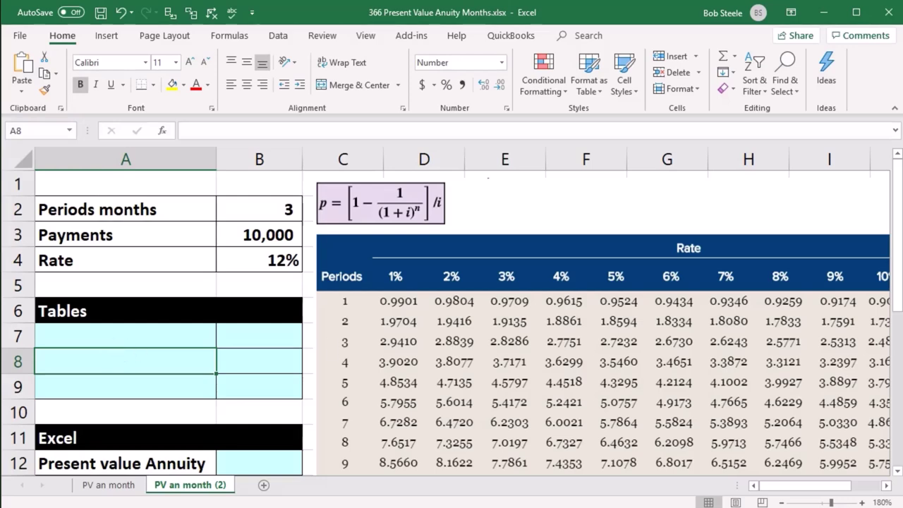
key(alt+Tab)
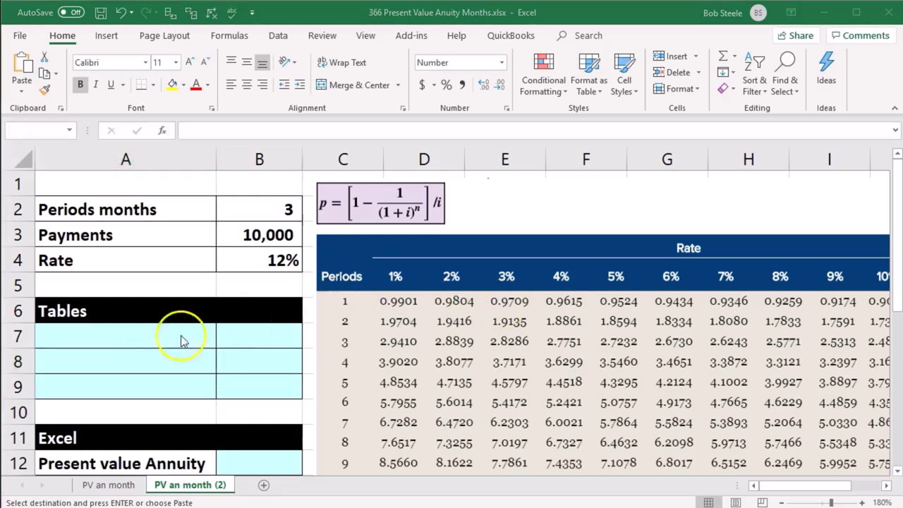
click(157, 337)
click(80, 335)
text(Payments)
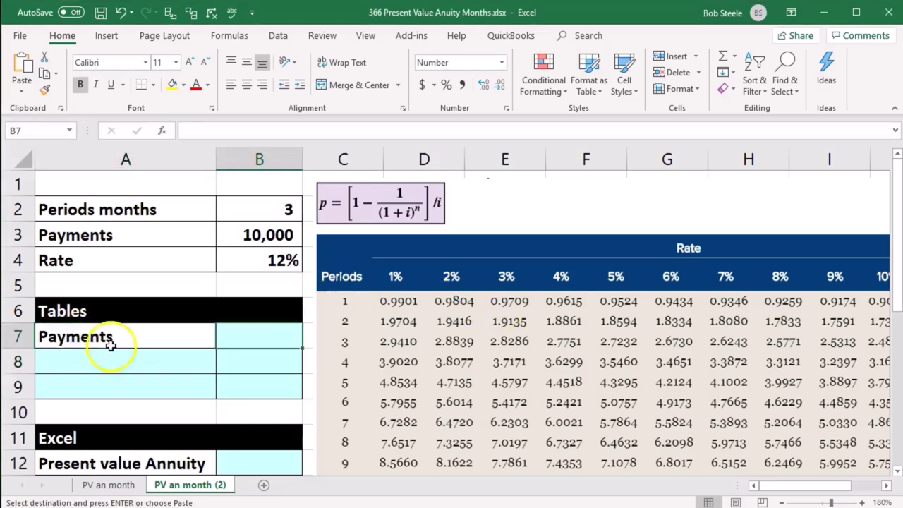
click(121, 12)
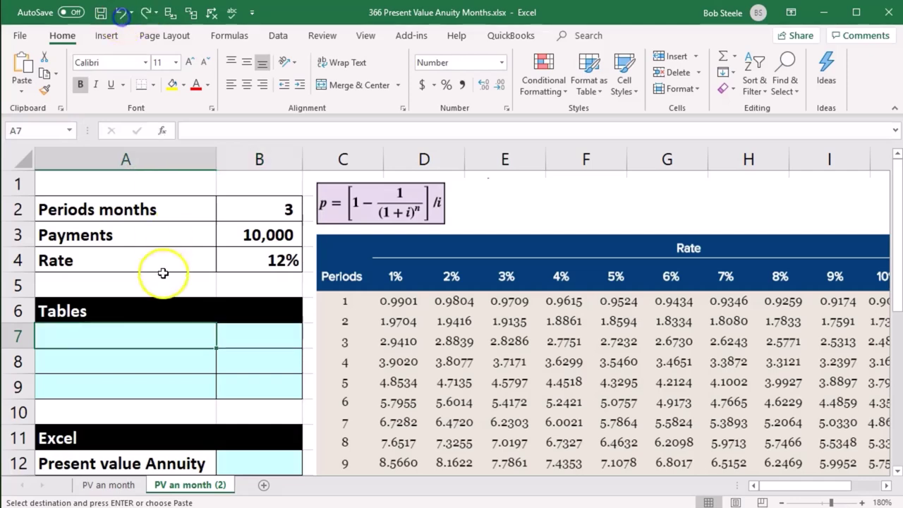
- Paste the copied Payments label into A7 without its source formatting, and enter the label Table in A8
right_click(116, 336)
click(187, 80)
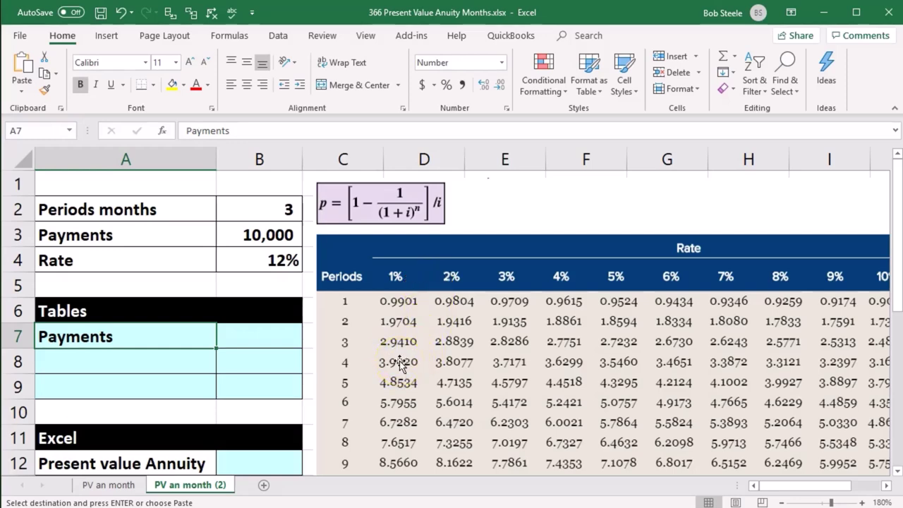
click(244, 333)
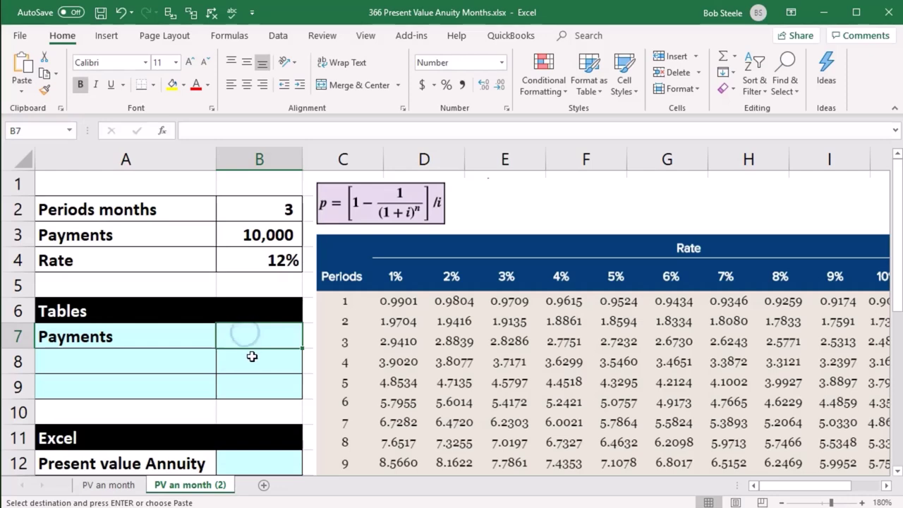
click(252, 356)
click(177, 360)
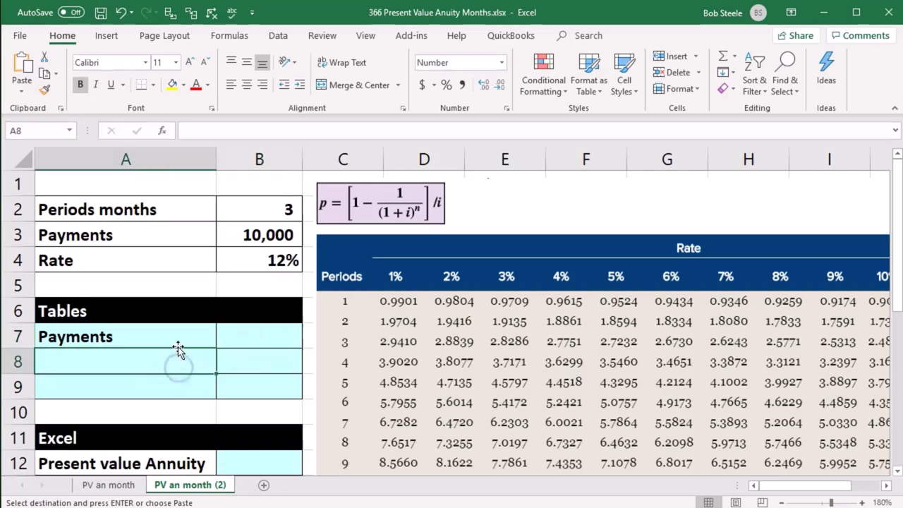
text(Table)
key(Tab)
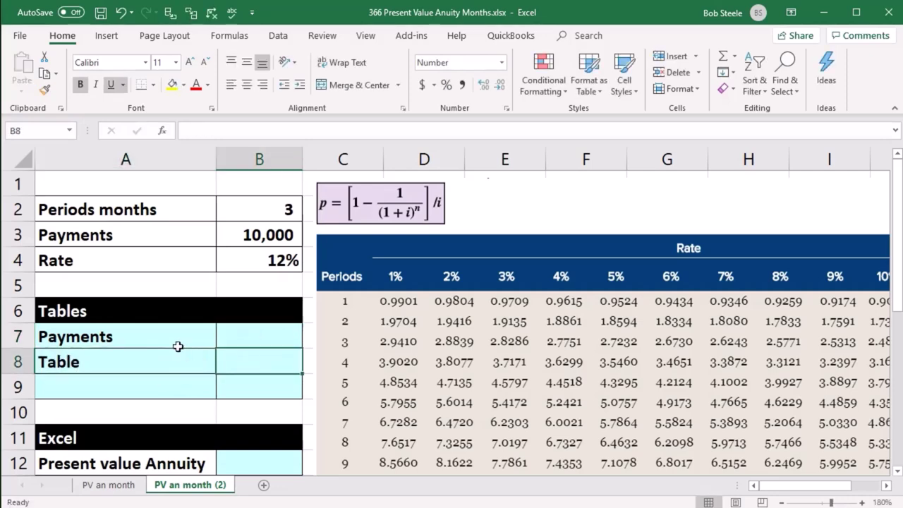
- Link B7 to the payment amount in B3 and enter the table factor 2.9410 in B8
key(Up)
text(=)
key(Up)
key(Up)
key(Up)
key(Up)
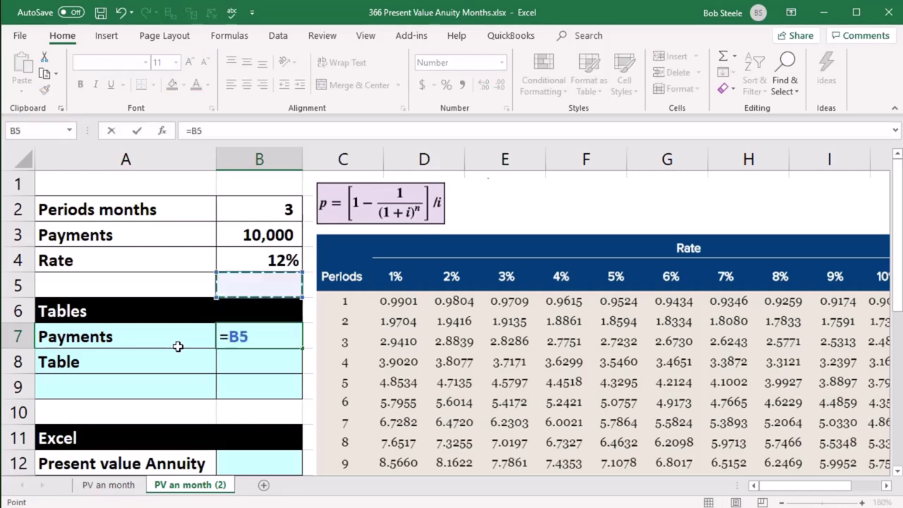
key(Return)
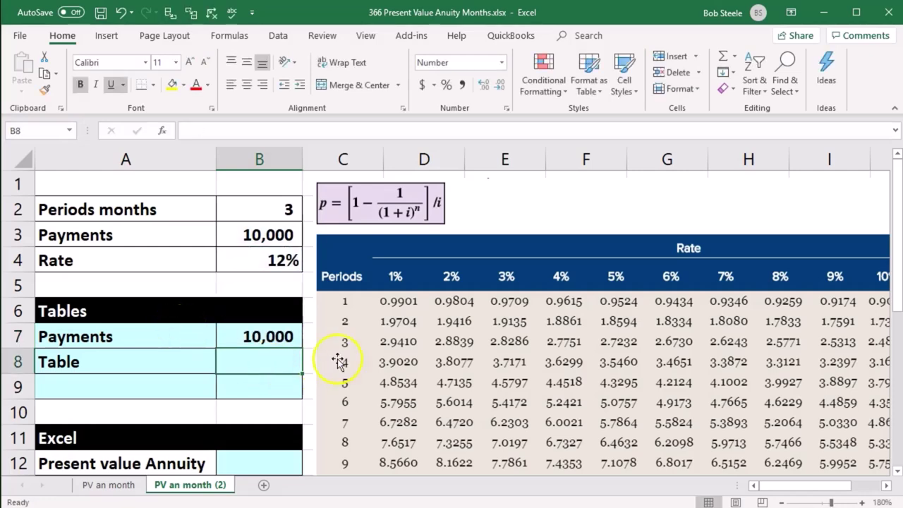
text(2.9410)
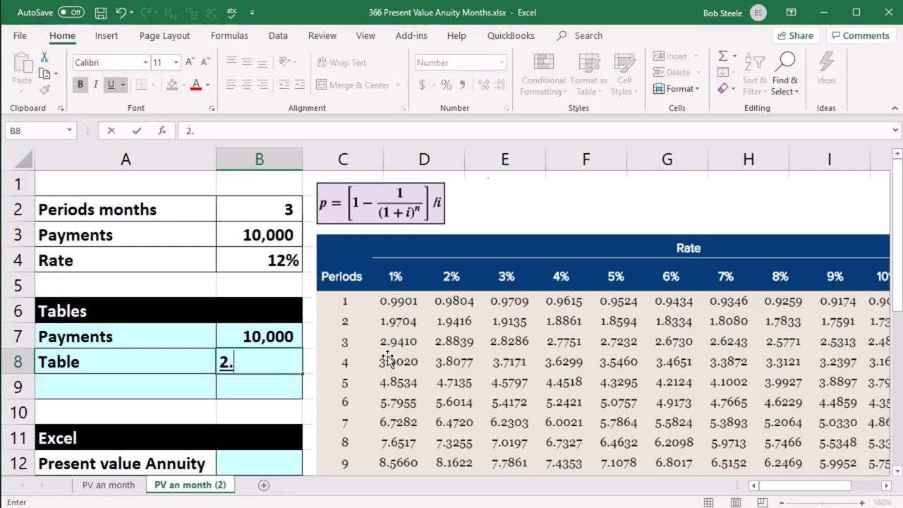
key(Return)
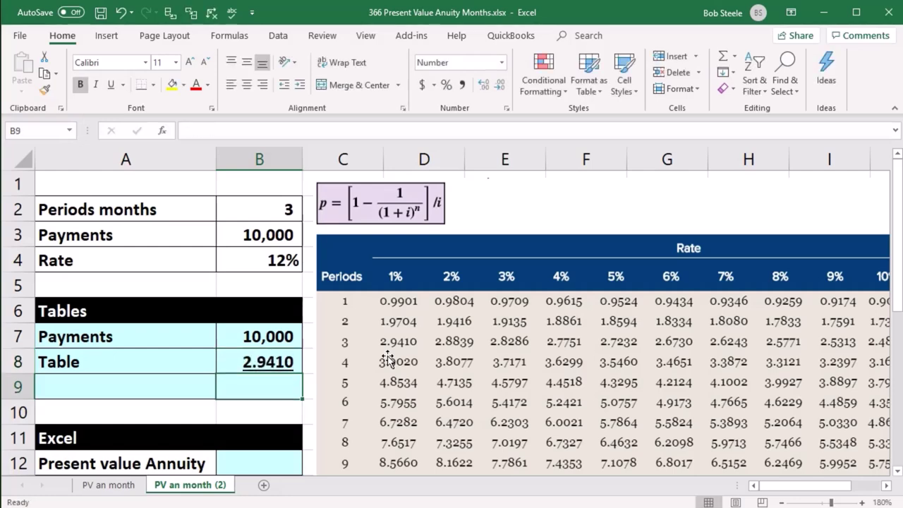
- Copy the Present value Annuity label into A9, keeping that cell's own formatting
key(Left)
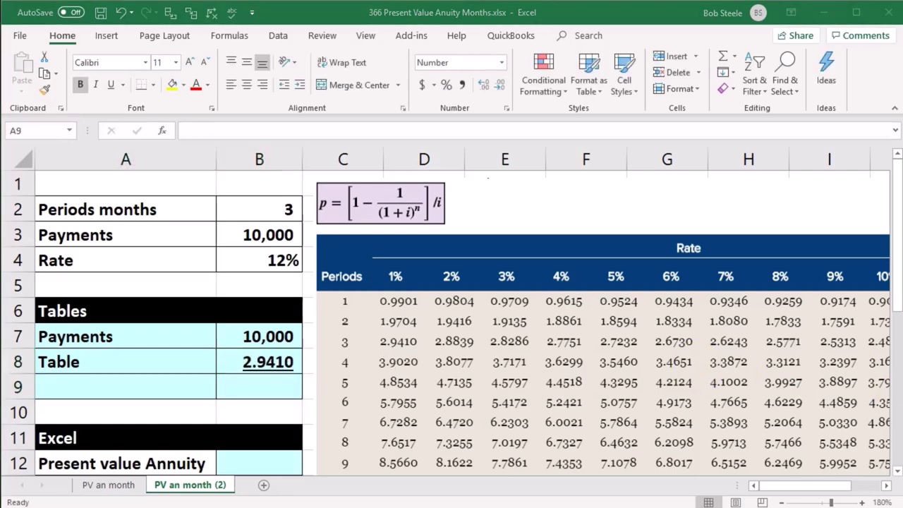
key(ctrl+c)
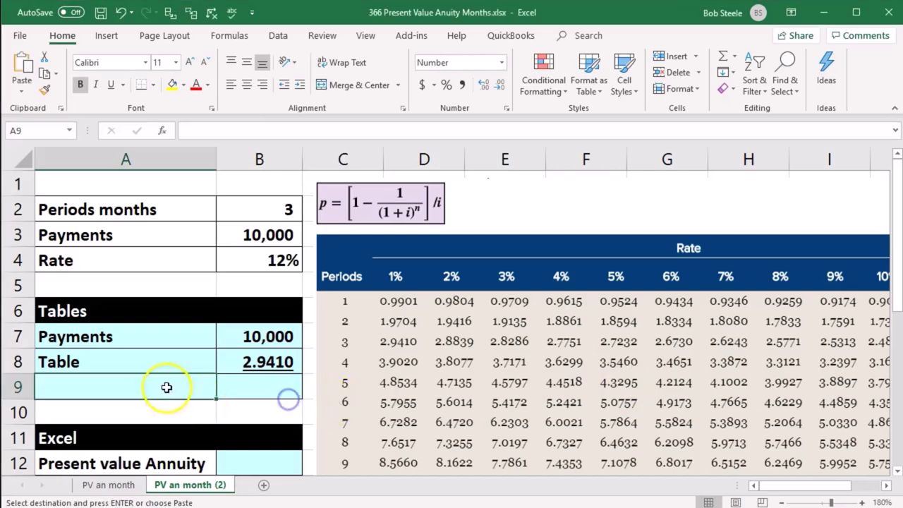
right_click(170, 384)
click(197, 132)
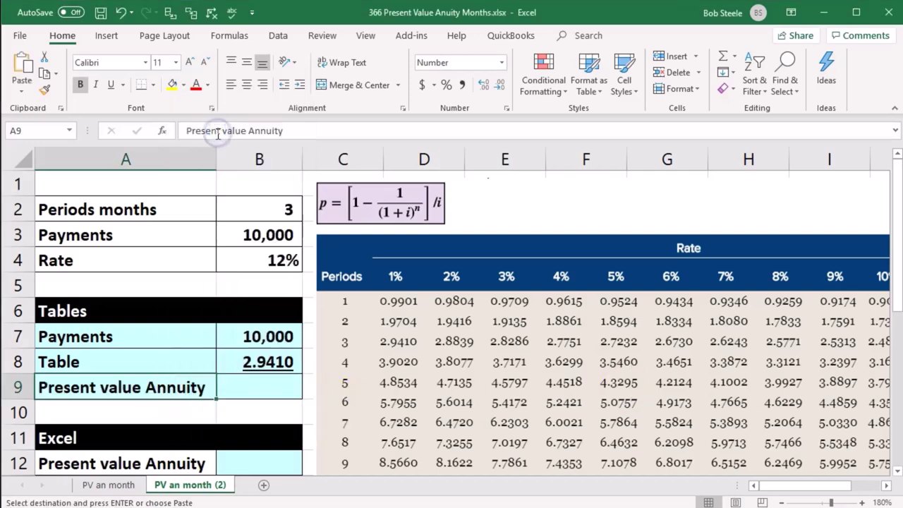
- Calculate the present value in B9 by multiplying the payment by the table factor with =B7*B8
key(Right)
text(=)
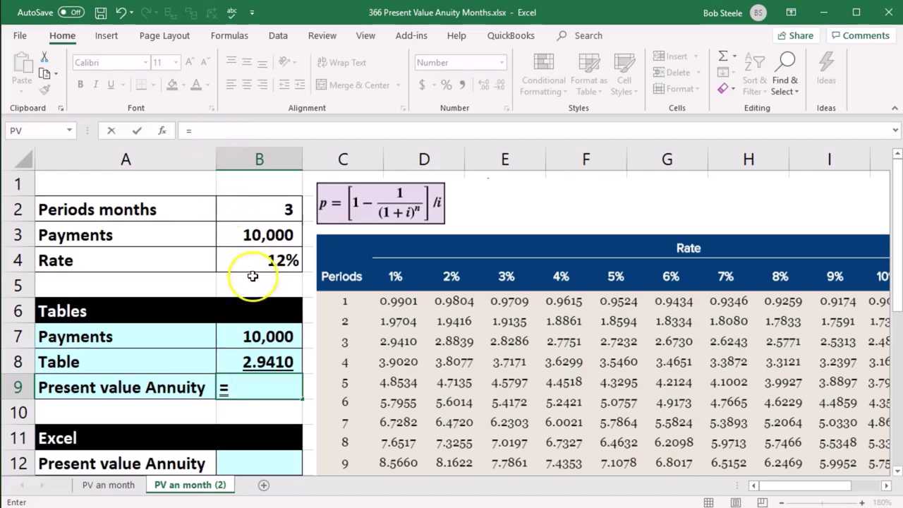
click(261, 324)
text(*)
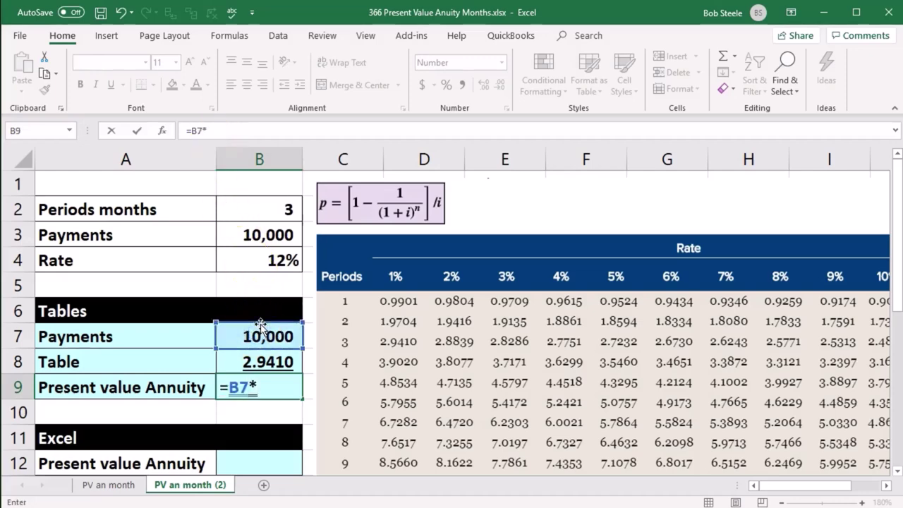
click(263, 361)
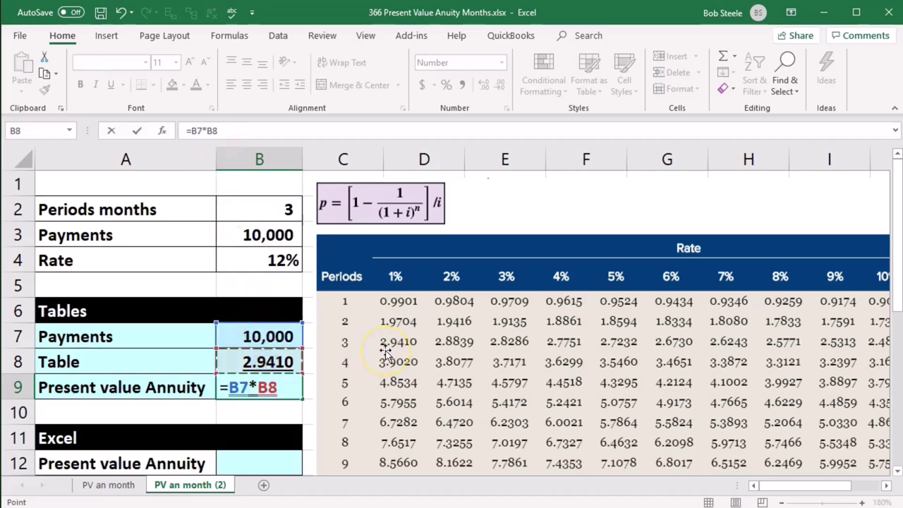
key(Return)
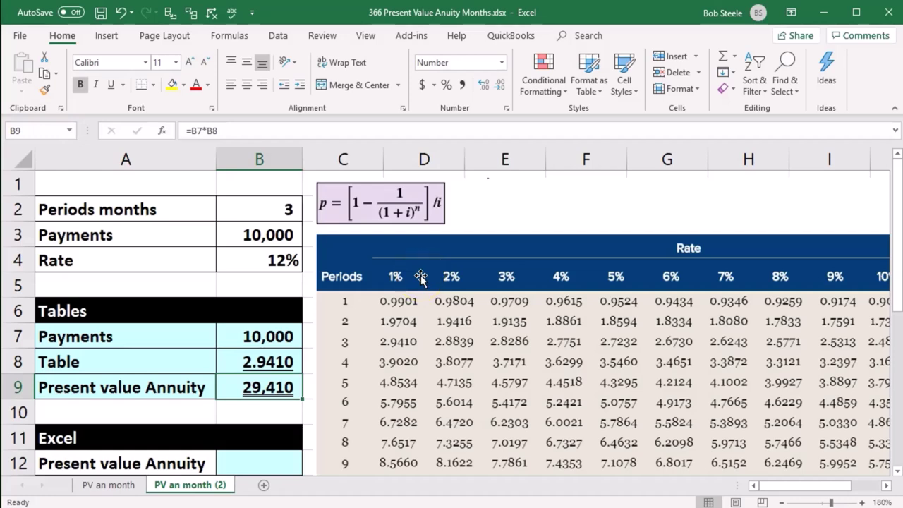
- Insert the PV function in B12 of the Excel section and move its arguments dialog clear of the input cells
click(250, 357)
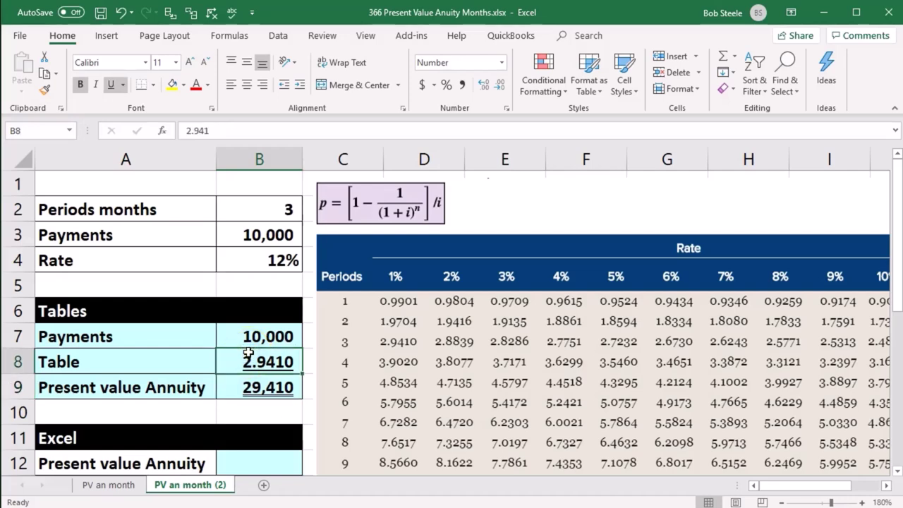
click(781, 502)
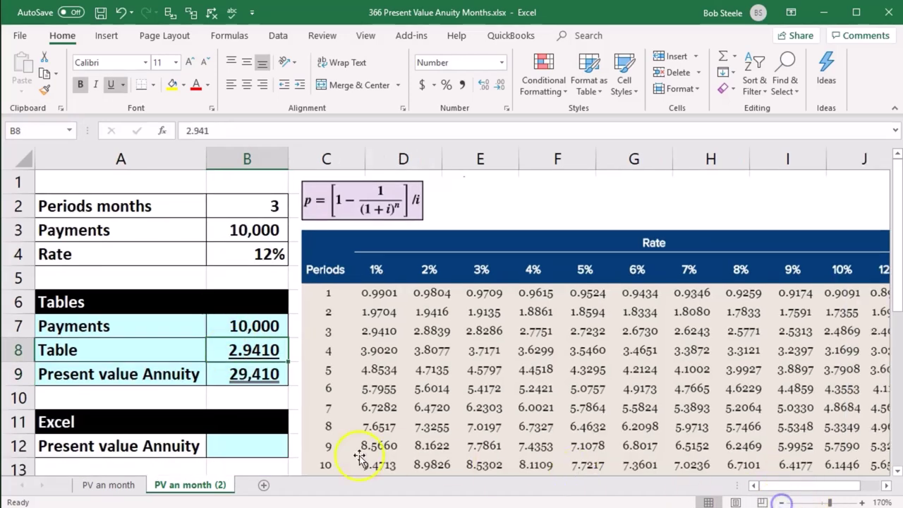
click(278, 443)
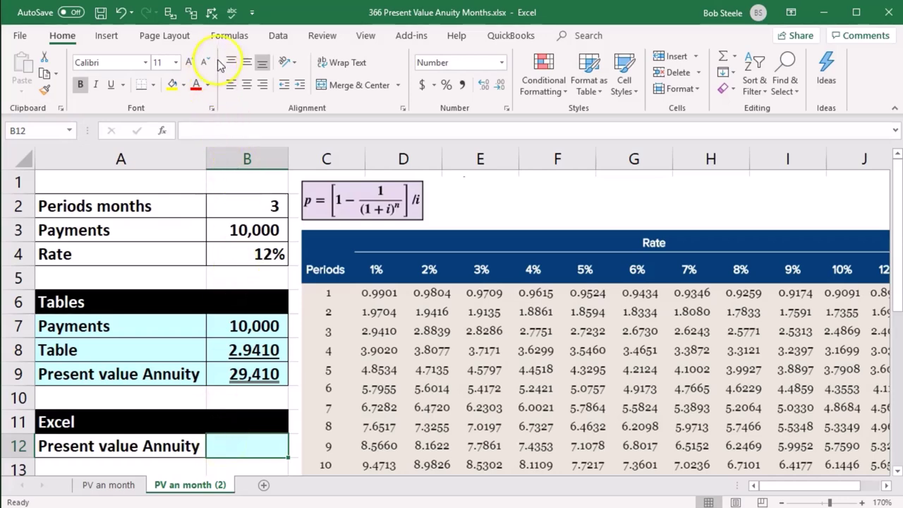
click(227, 39)
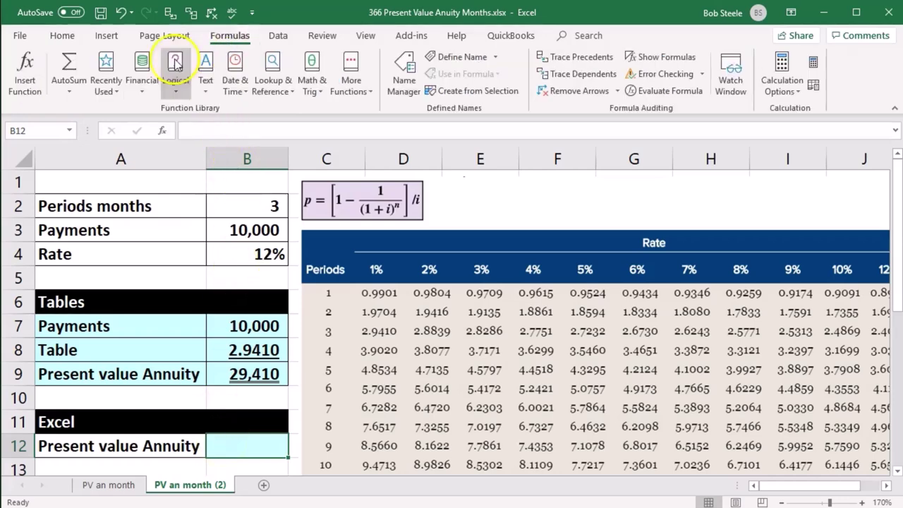
click(33, 85)
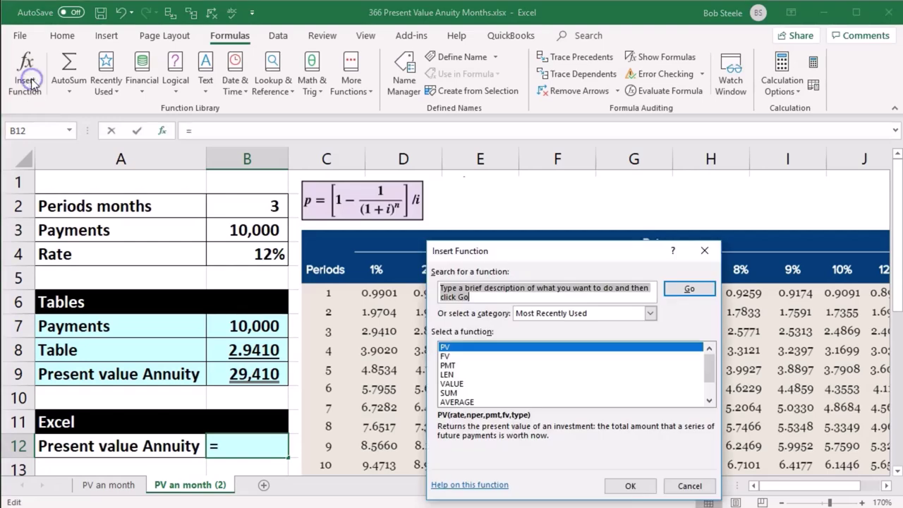
click(450, 348)
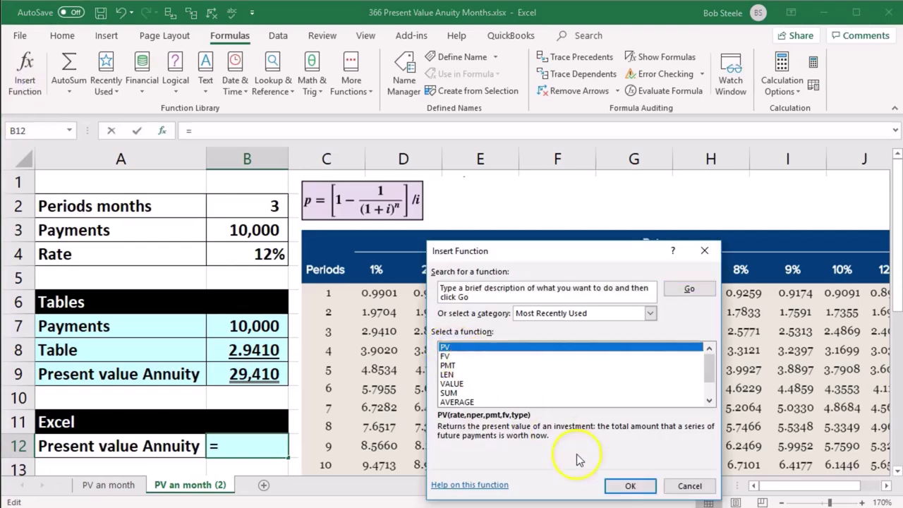
click(627, 487)
drag(492, 274, 435, 239)
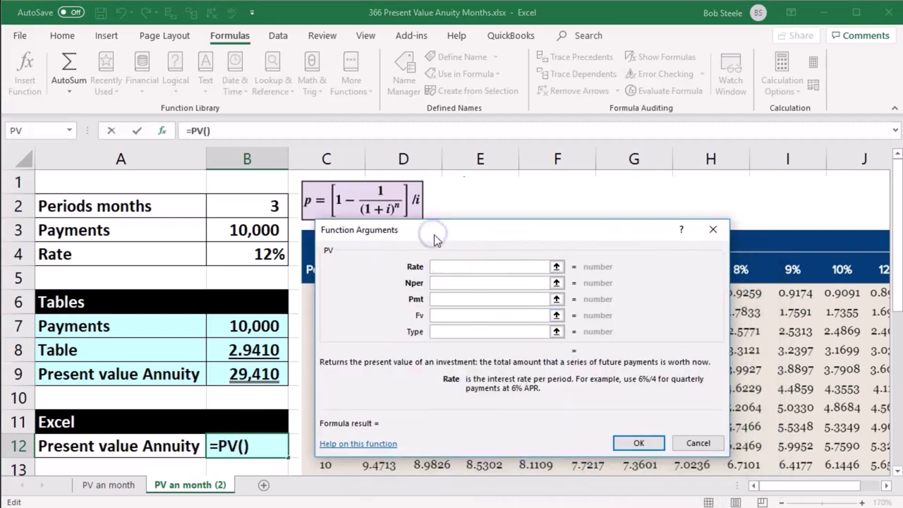
- Set the PV function's rate argument to the monthly rate B4/12
click(417, 273)
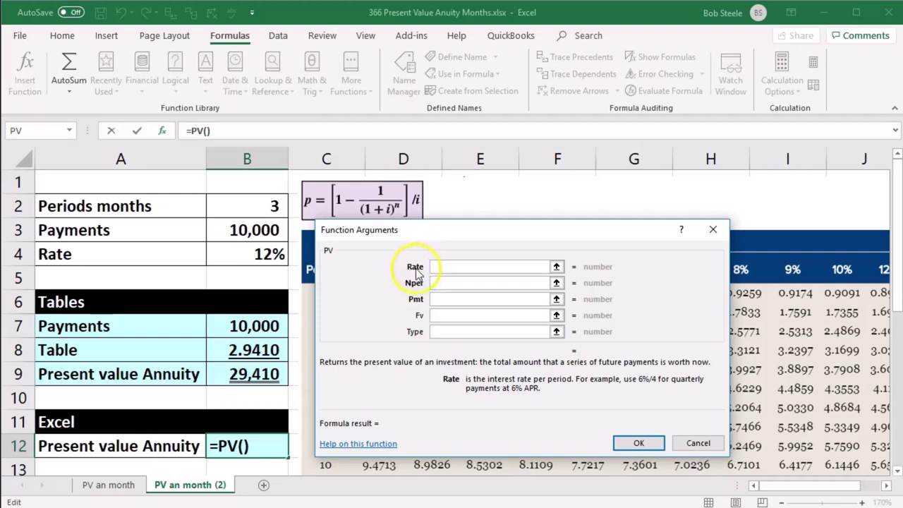
click(241, 255)
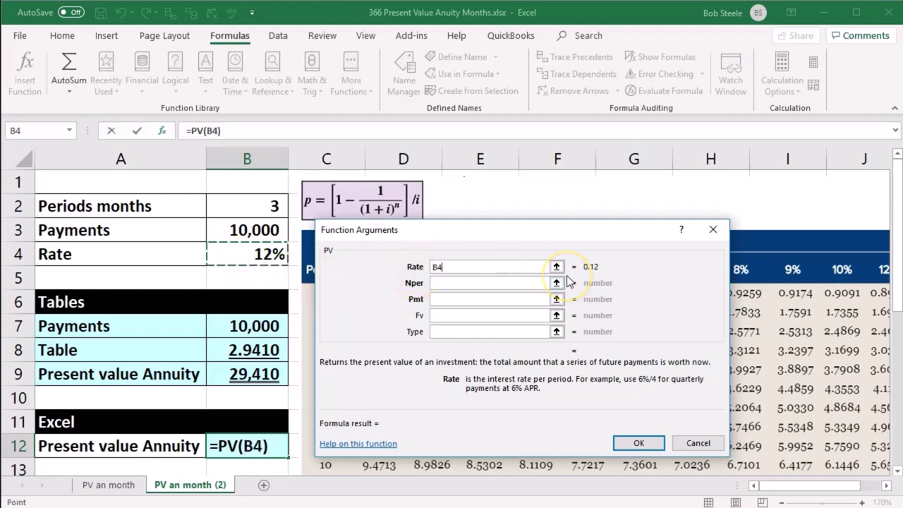
text(/1)
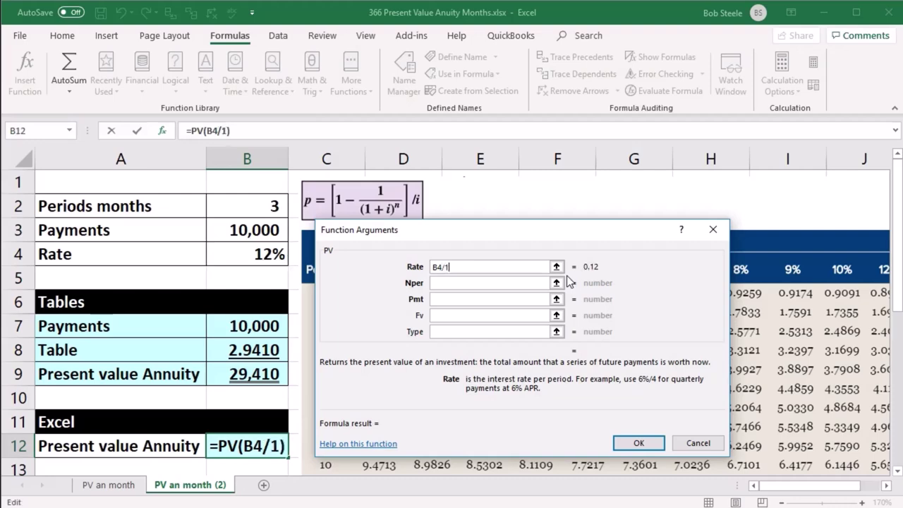
text(2)
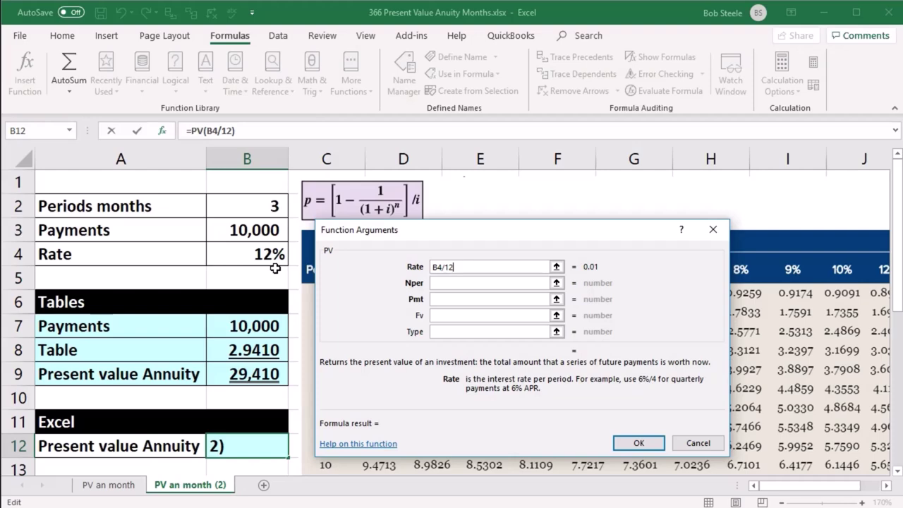
click(589, 276)
- Set the number of periods to B2 and the payment to B3, and complete the PV function in B12
click(447, 284)
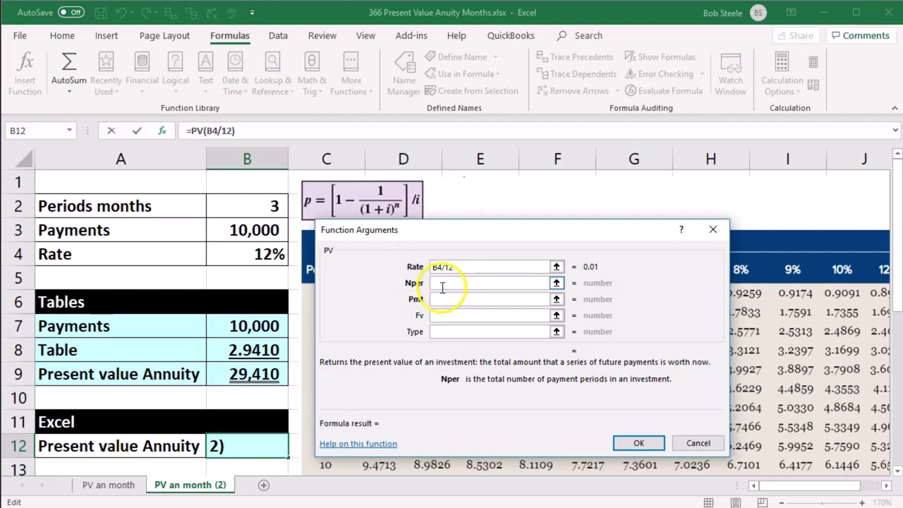
click(251, 206)
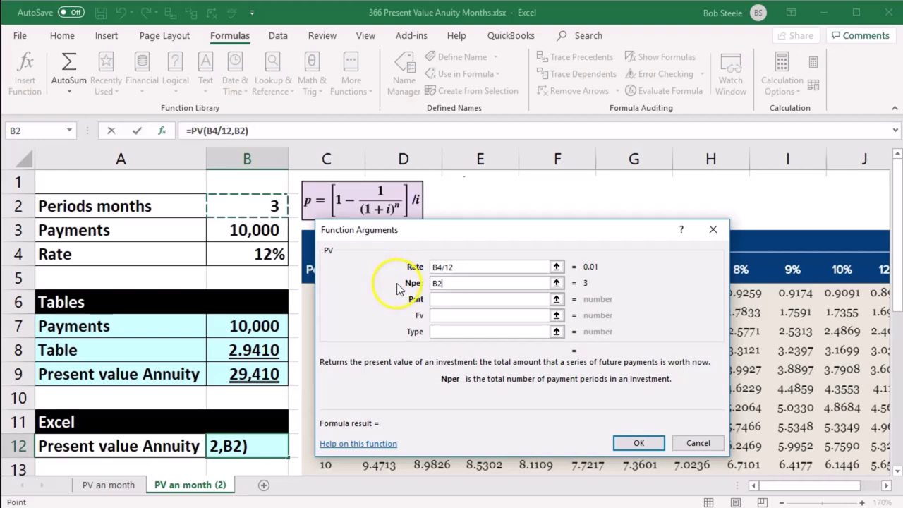
click(435, 300)
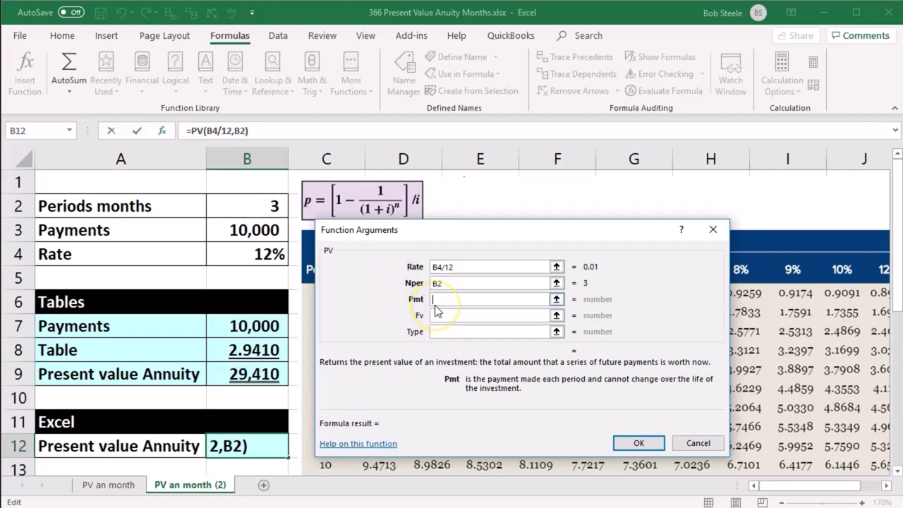
click(243, 229)
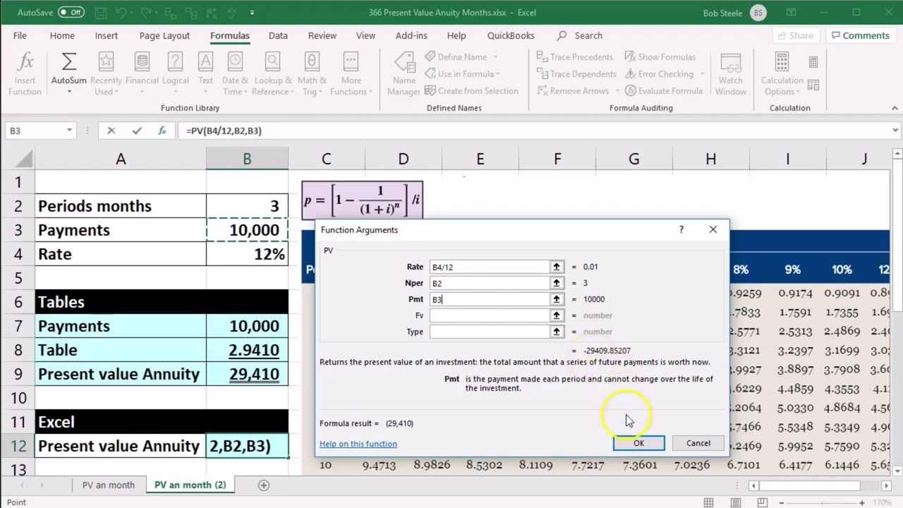
click(639, 444)
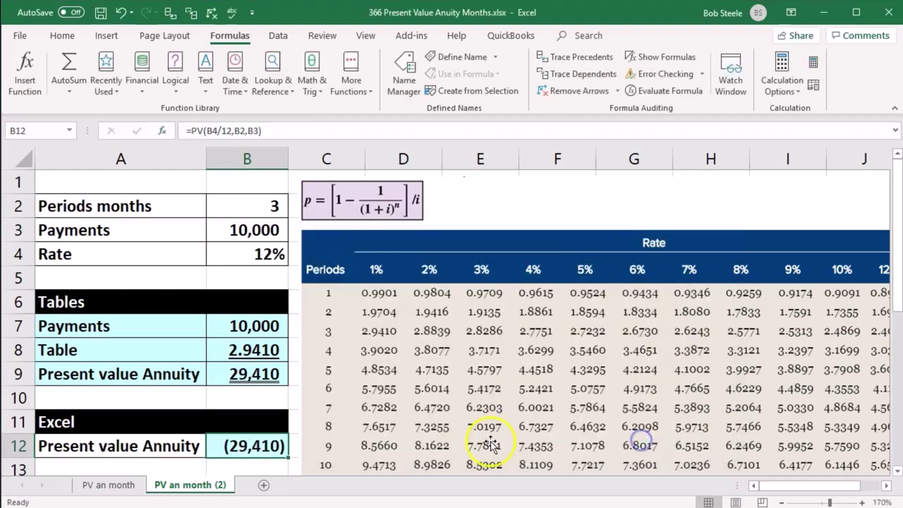
- Reverse the sign of the PV result in B12 by changing its formula to =-PV(B4/12,B2,B3)
scroll(231, 418, down, 1)
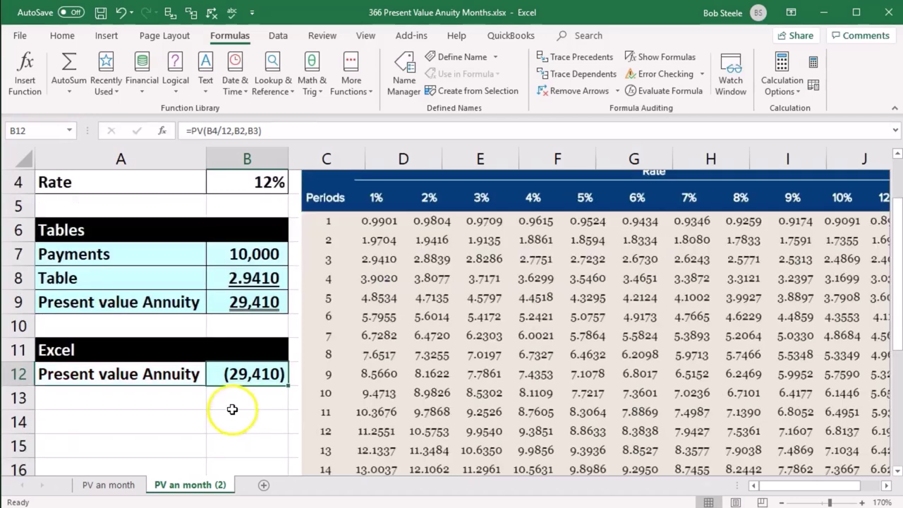
double_click(237, 374)
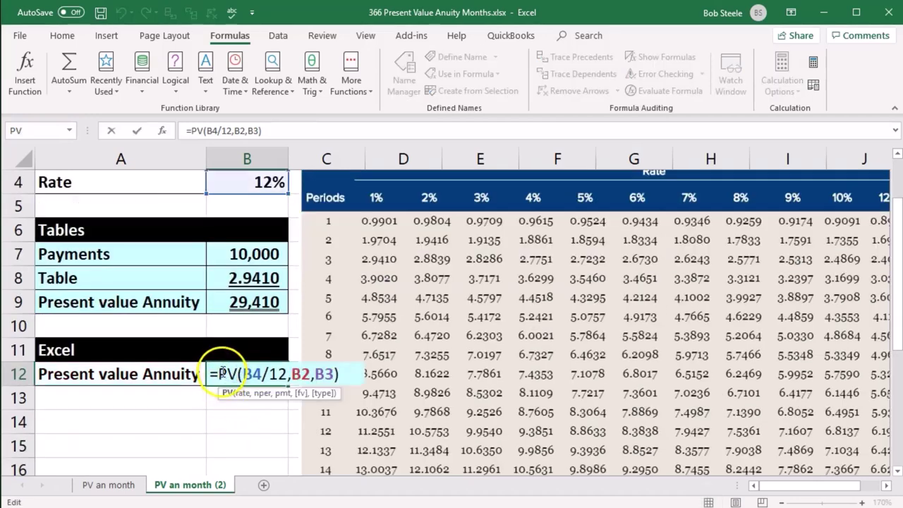
click(220, 372)
text(-)
key(Return)
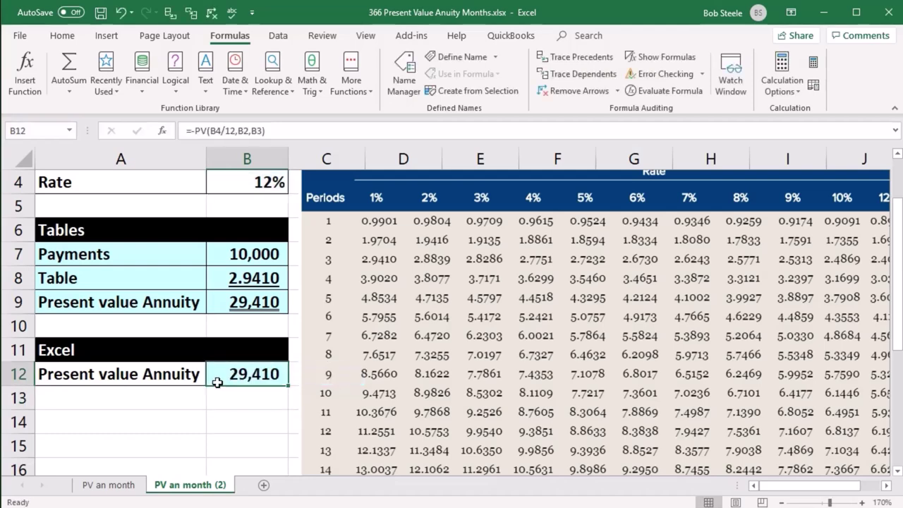
- Open the B12 formula and examine its rate, nper and pmt arguments against the input cells they reference
double_click(222, 378)
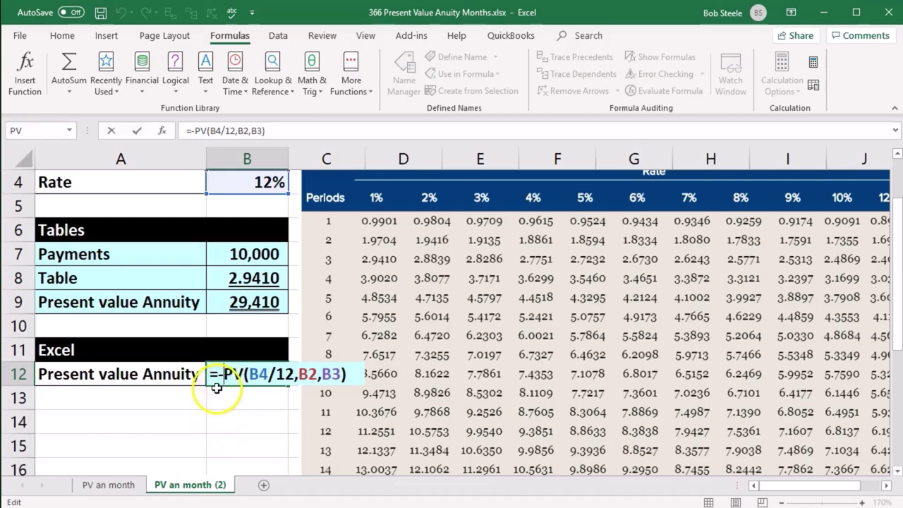
click(254, 374)
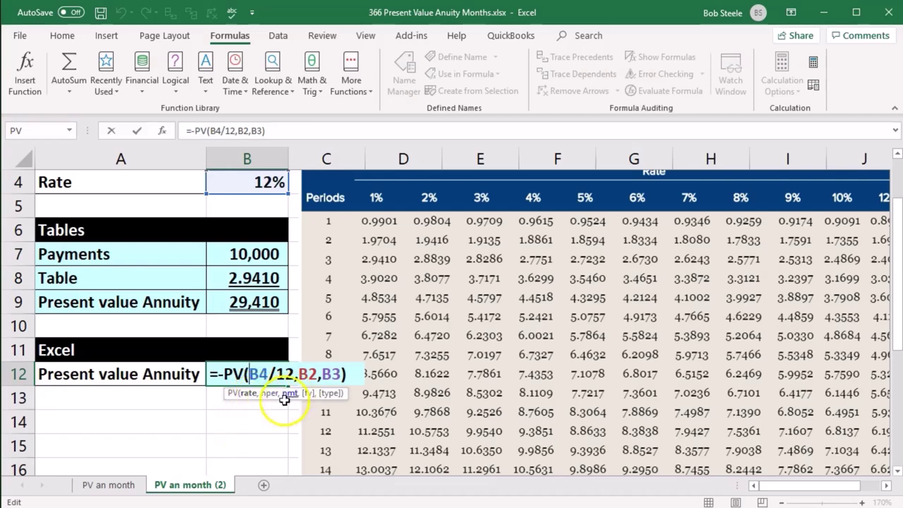
scroll(238, 408, up, 1)
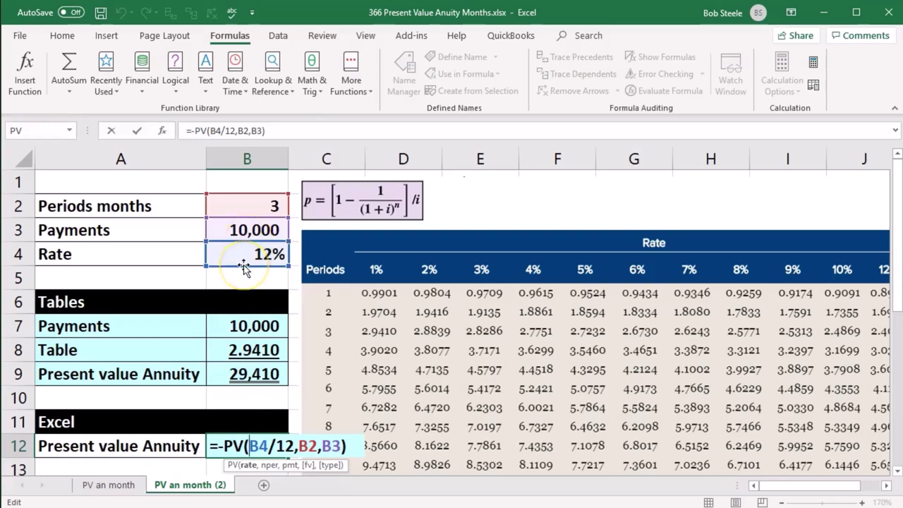
scroll(244, 268, down, 1)
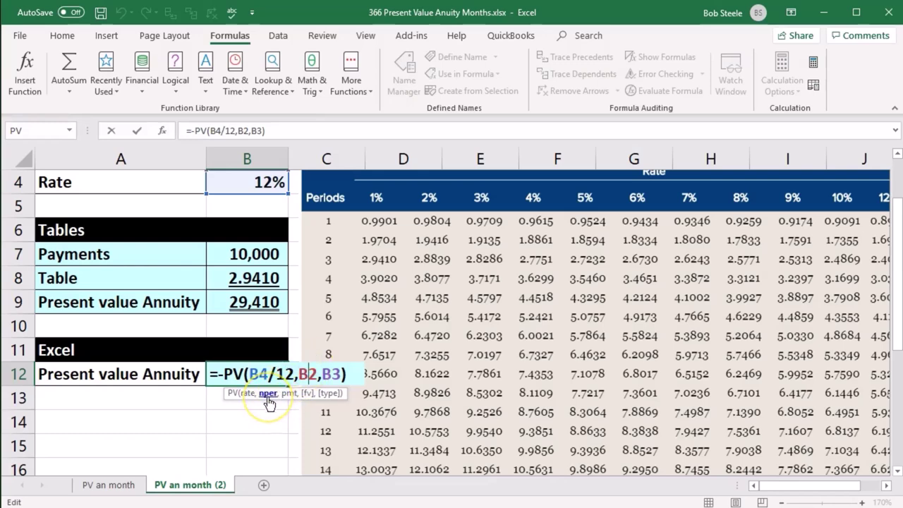
scroll(259, 415, up, 1)
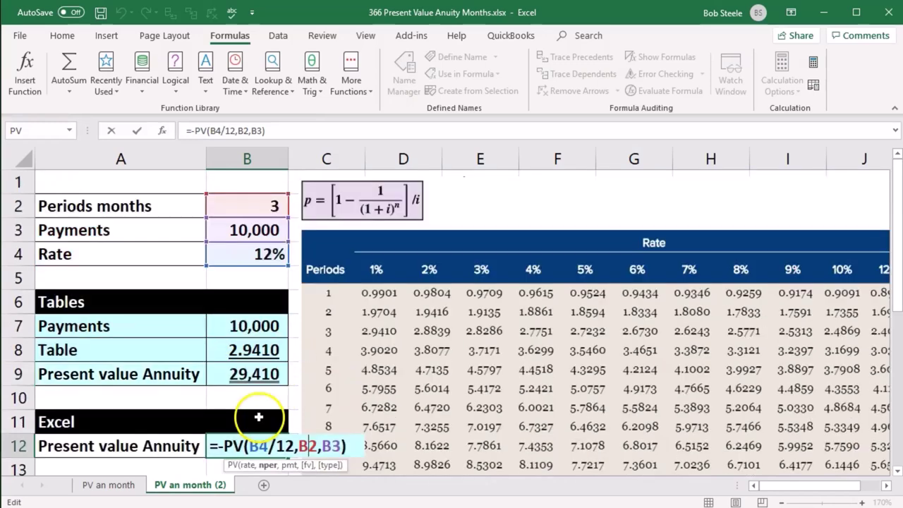
scroll(241, 209, down, 1)
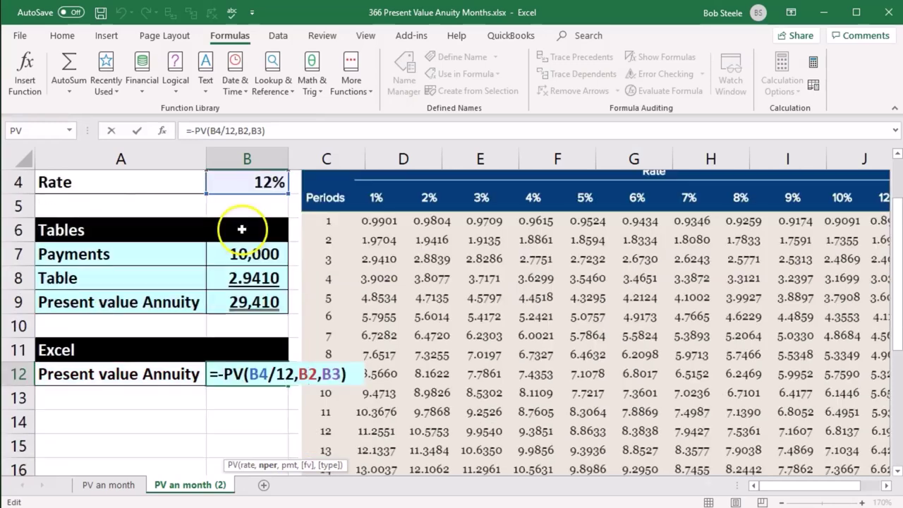
click(319, 372)
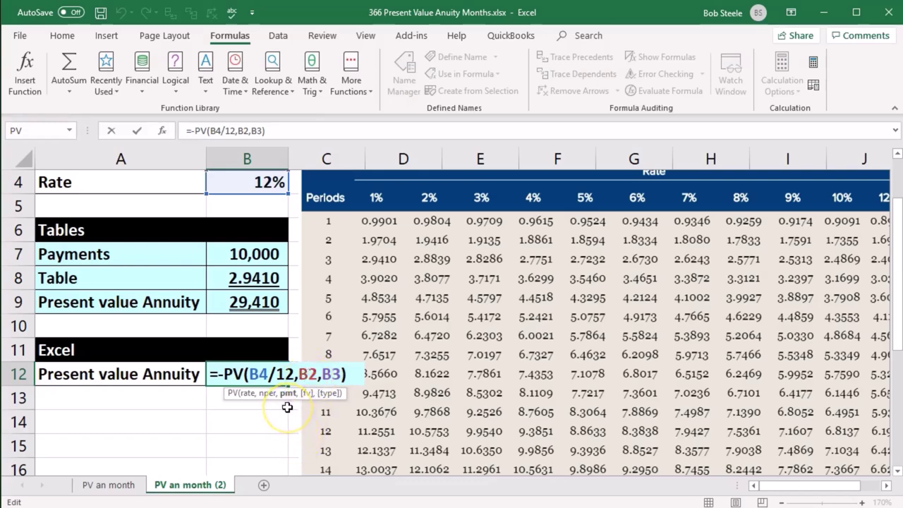
scroll(287, 407, up, 1)
scroll(287, 408, down, 1)
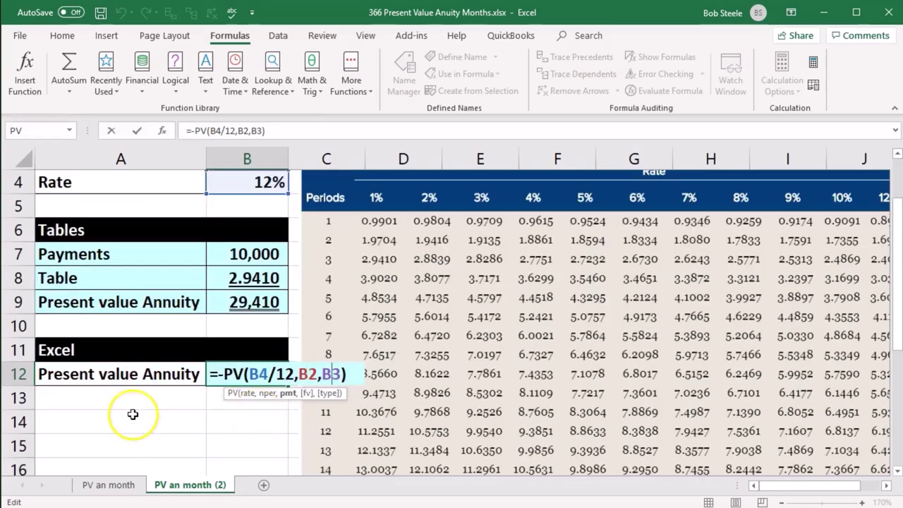